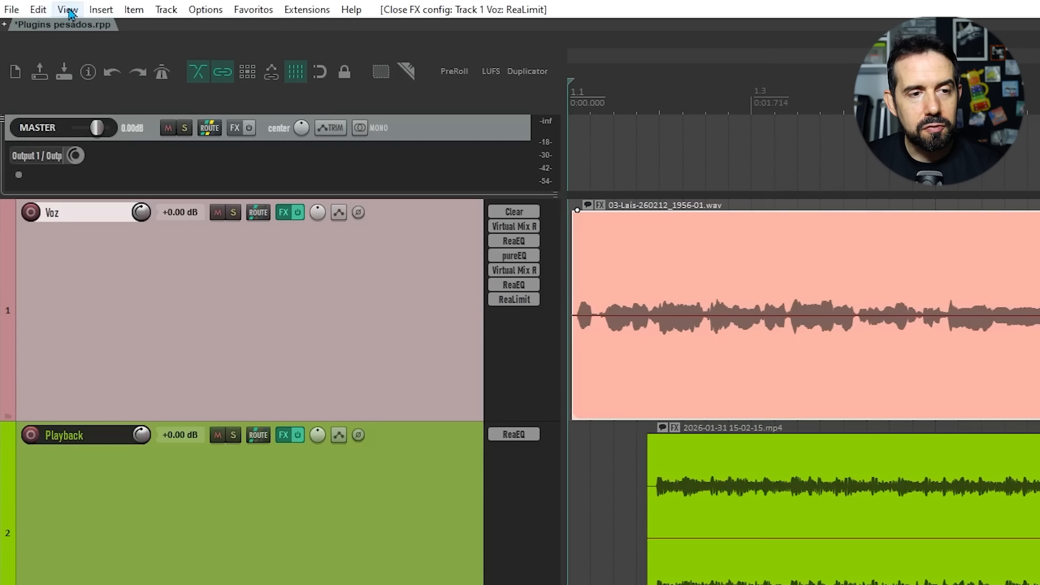
Step: Open the Performance Meter, inspect the FX CPU of the Playback and Voz tracks, and close it
left_click(68, 10)
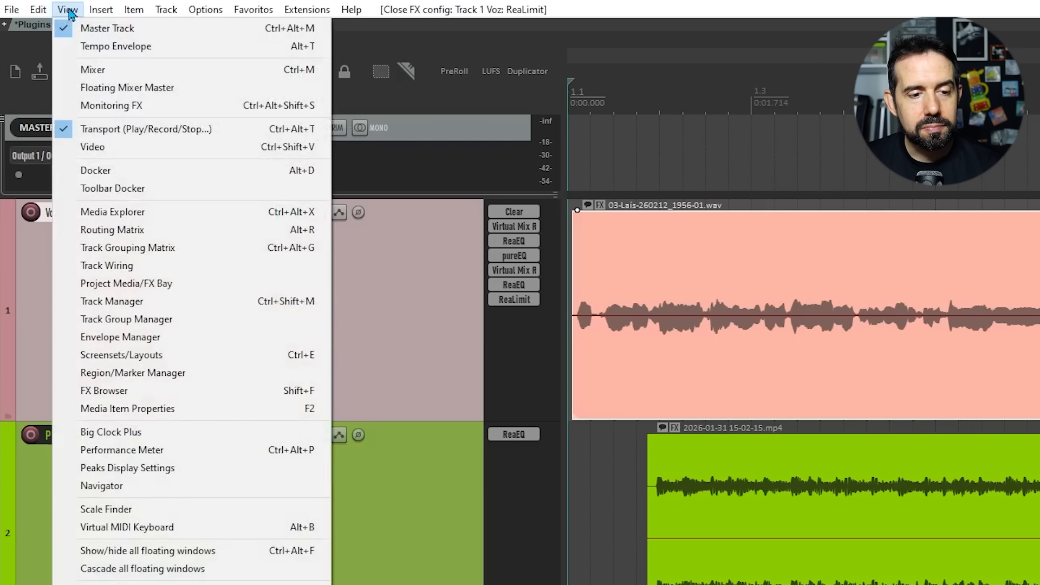
left_click(199, 455)
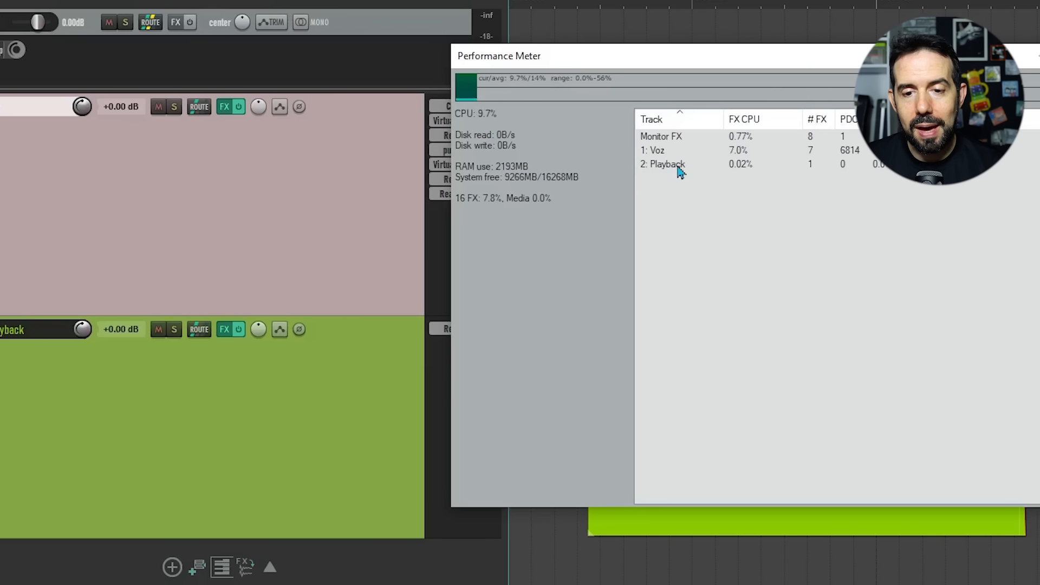
left_click(718, 165)
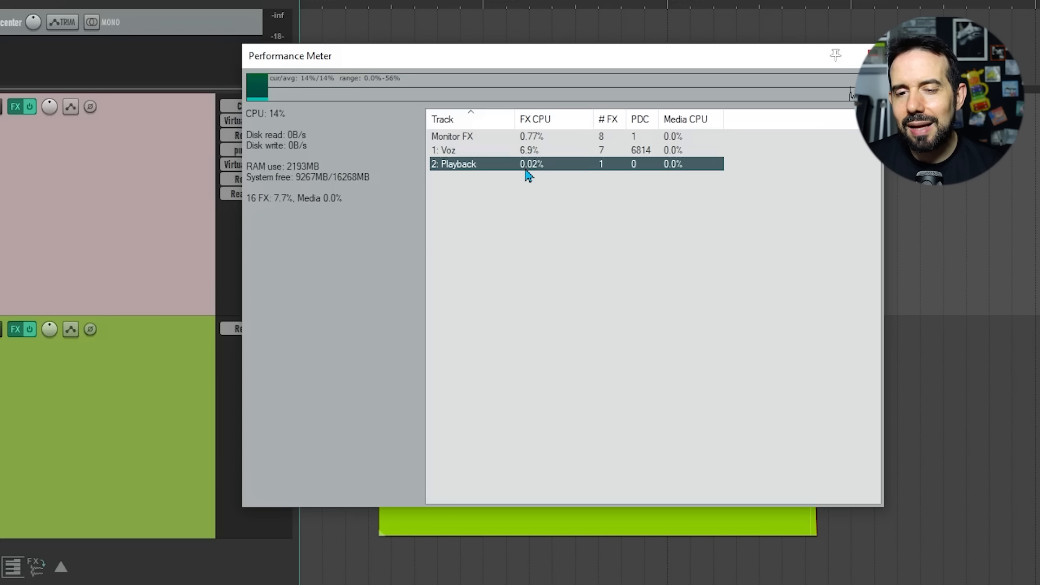
left_click(486, 151)
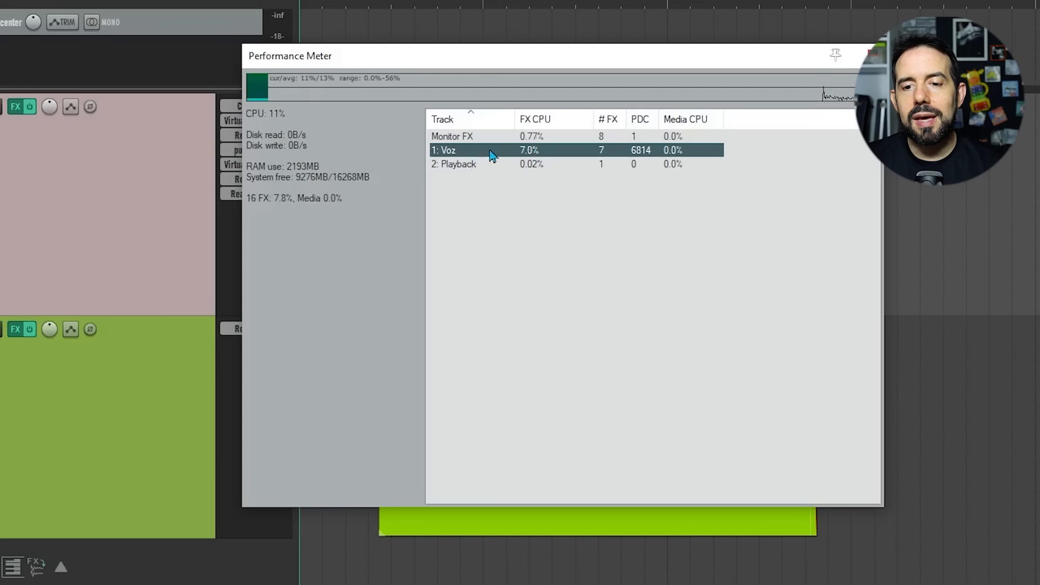
left_click(872, 54)
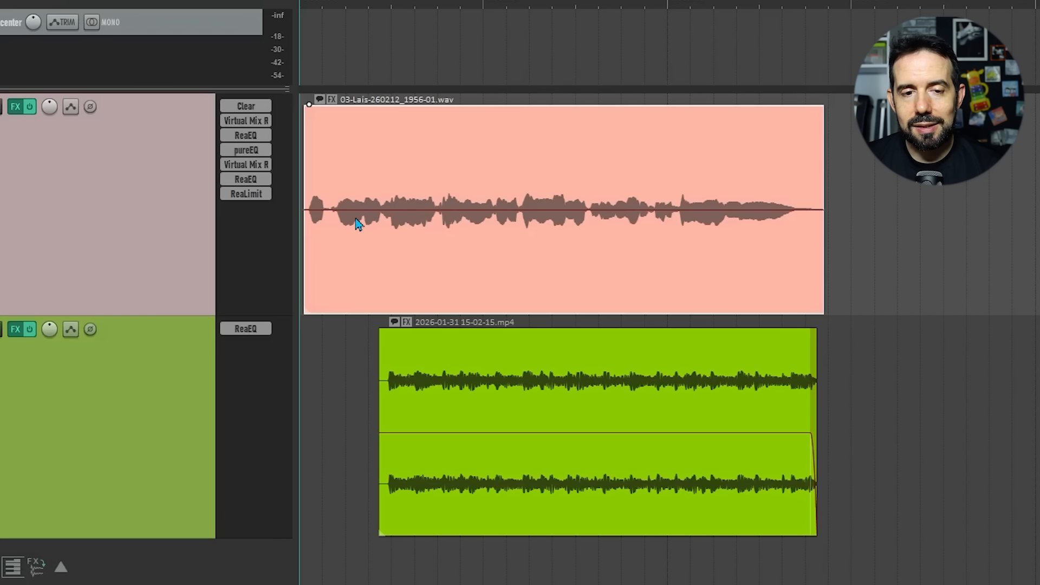
Step: Freeze the Voz track to mono, rendering pre-fader and taking its FX offline
right_click(170, 190)
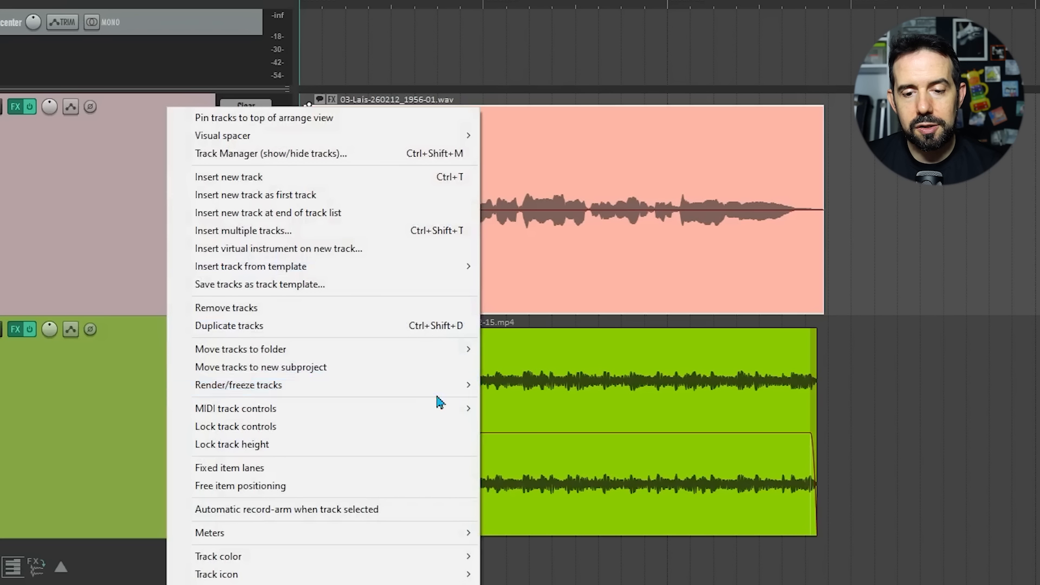
mouse_move(443, 394)
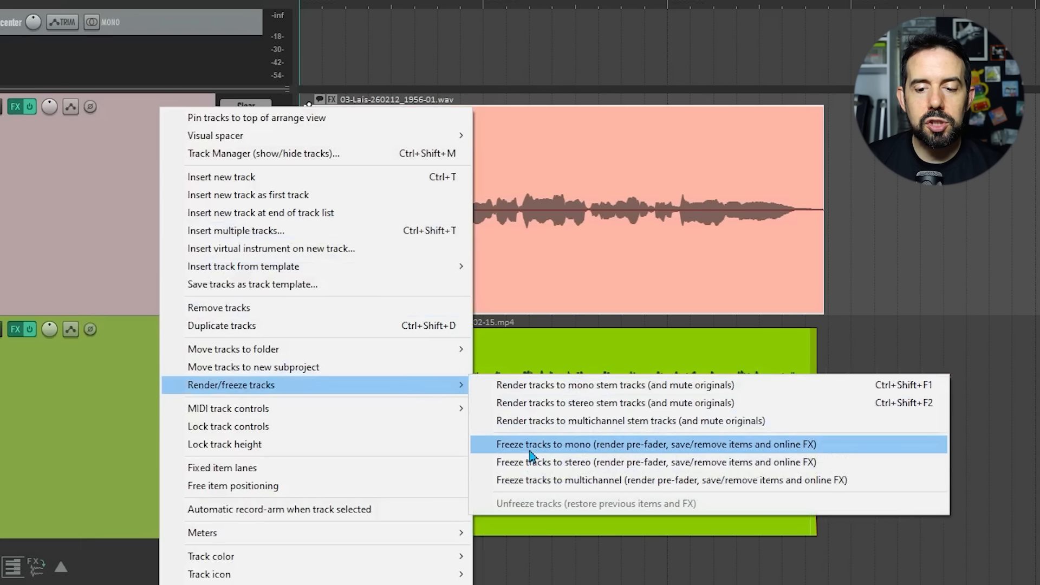
left_click(565, 449)
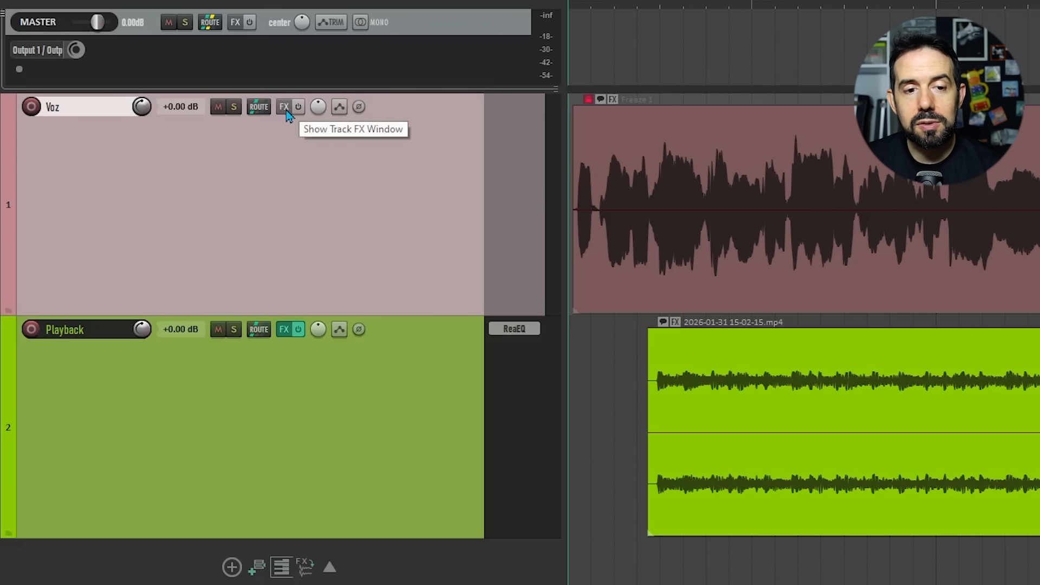
Step: Open the frozen Voz track's FX window and close it again
left_click(285, 108)
left_click(989, 405)
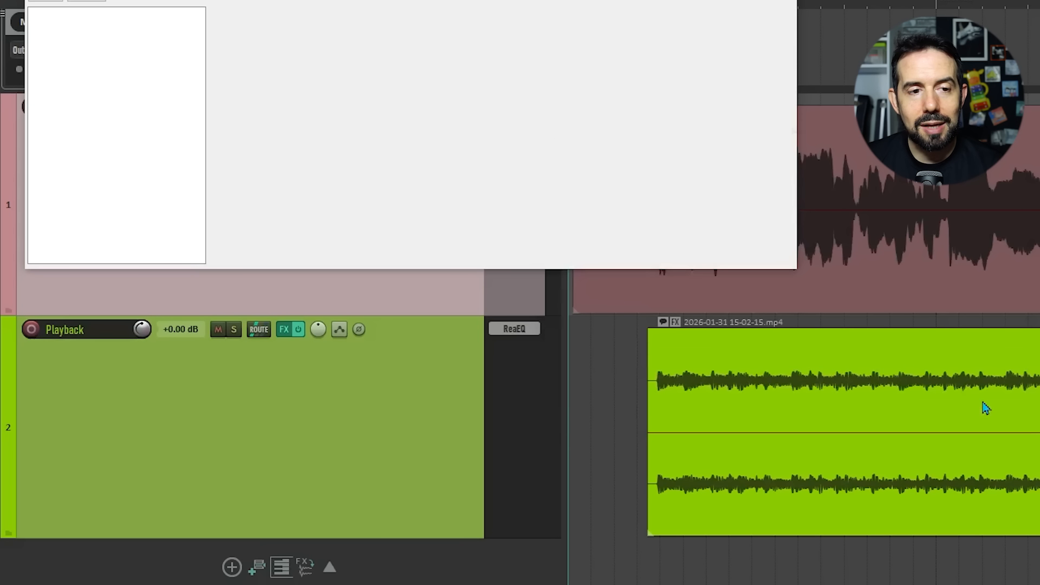
key("Escape")
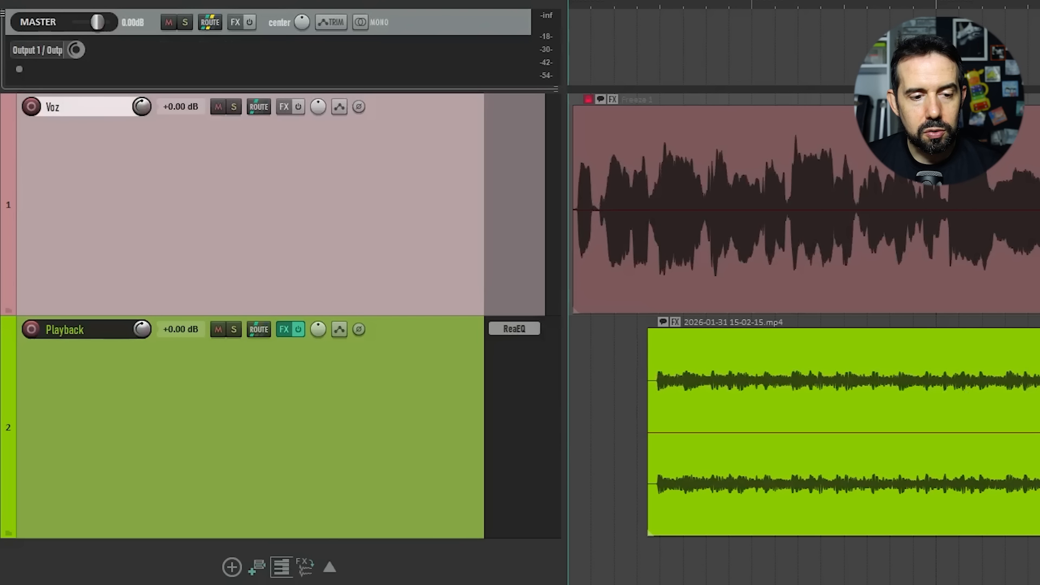
Step: Open the Performance Meter to check CPU usage with the frozen track, then close it
key("alt+v")
left_click(242, 349)
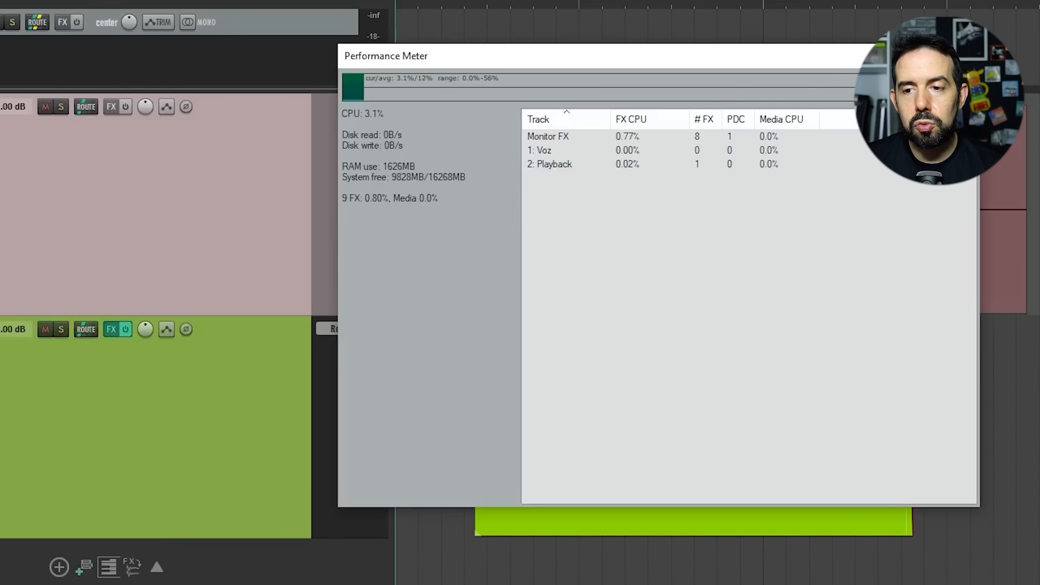
key("Escape")
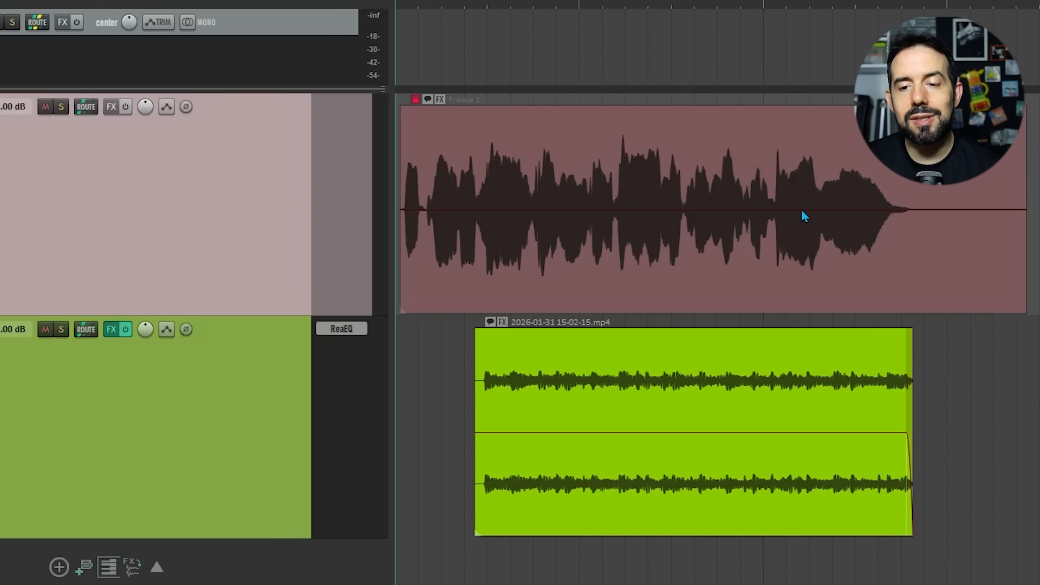
Step: Unfreeze the Voz track to restore its original items and FX
right_click(236, 156)
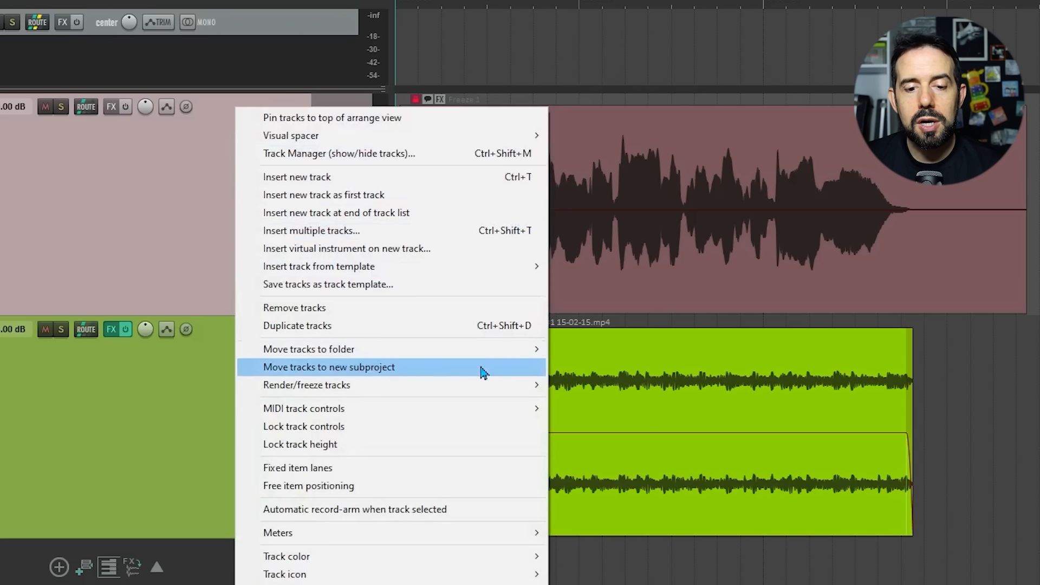
mouse_move(518, 388)
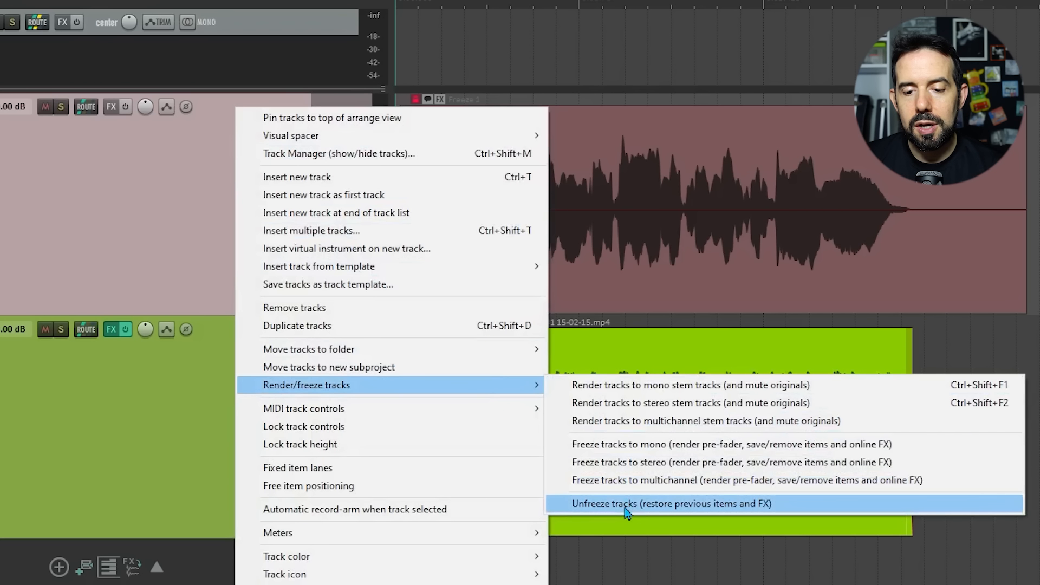
left_click(626, 504)
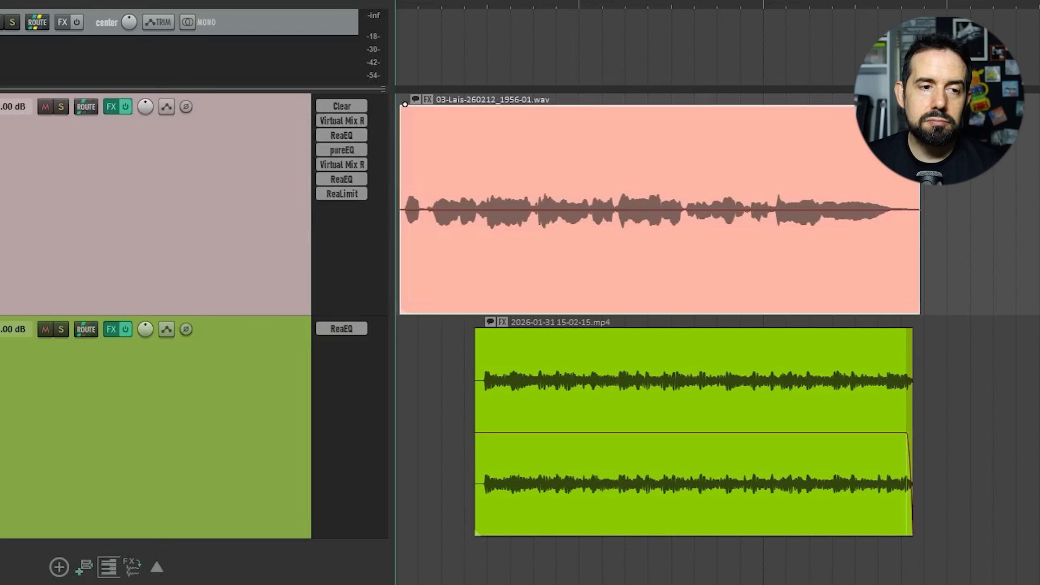
Step: Reopen the Performance Meter to check CPU usage after unfreezing, then close it
left_click(0, 0)
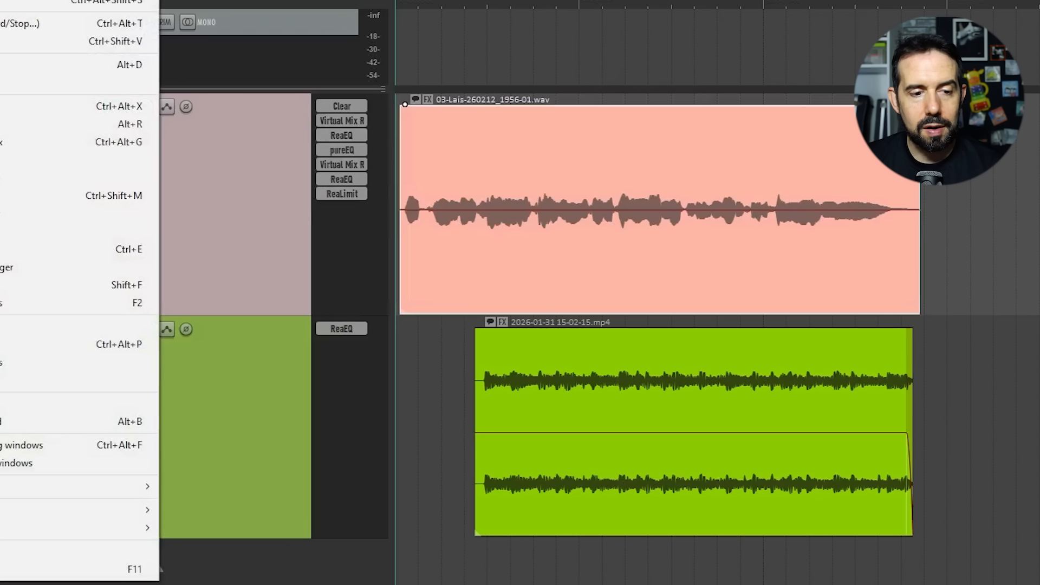
left_click(92, 388)
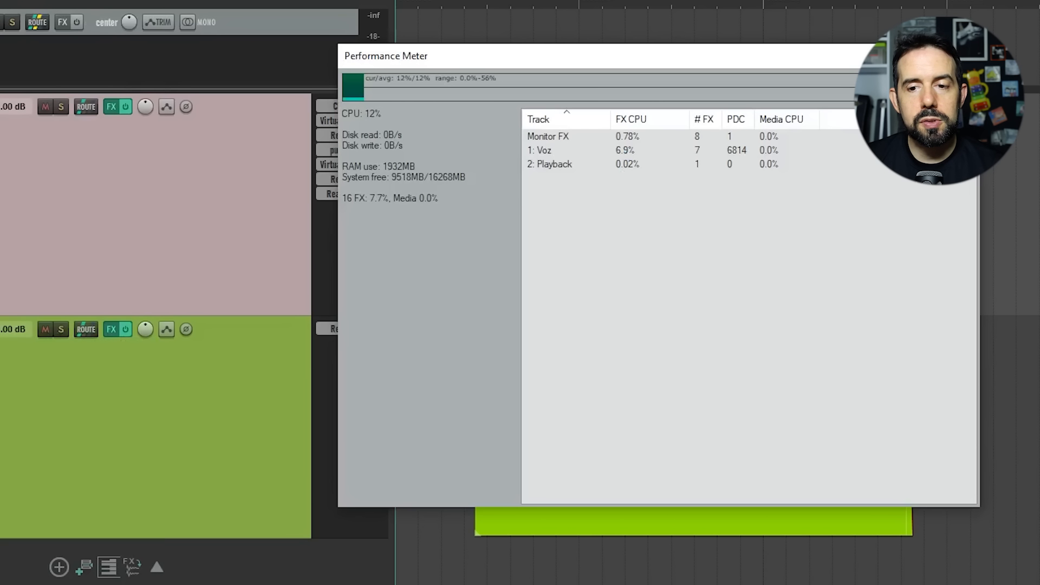
left_click(962, 55)
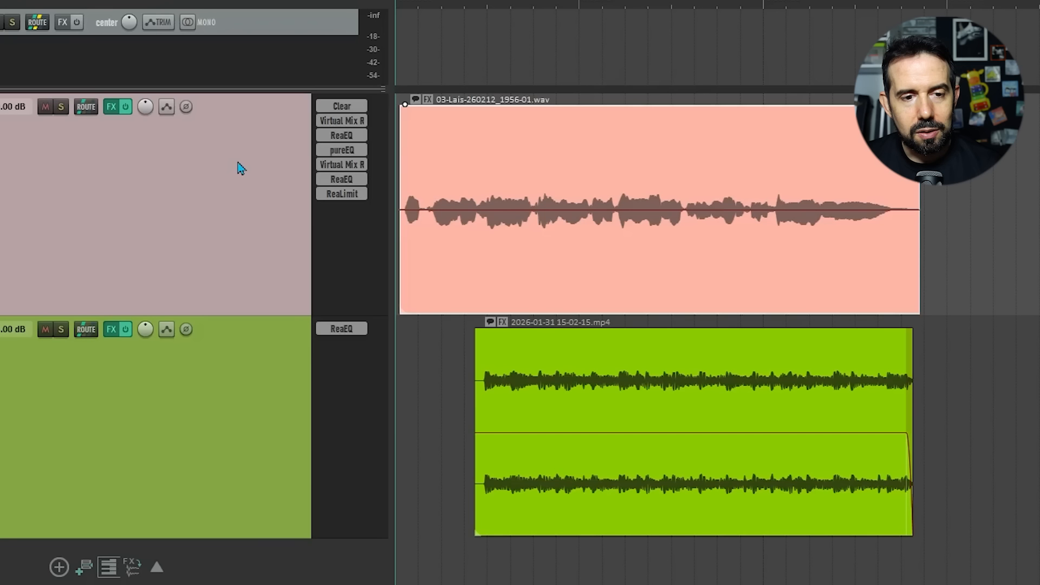
Step: Freeze the Voz track to mono up to the selected Clear (Supertone) plugin, then close the FX chain
left_click(112, 107)
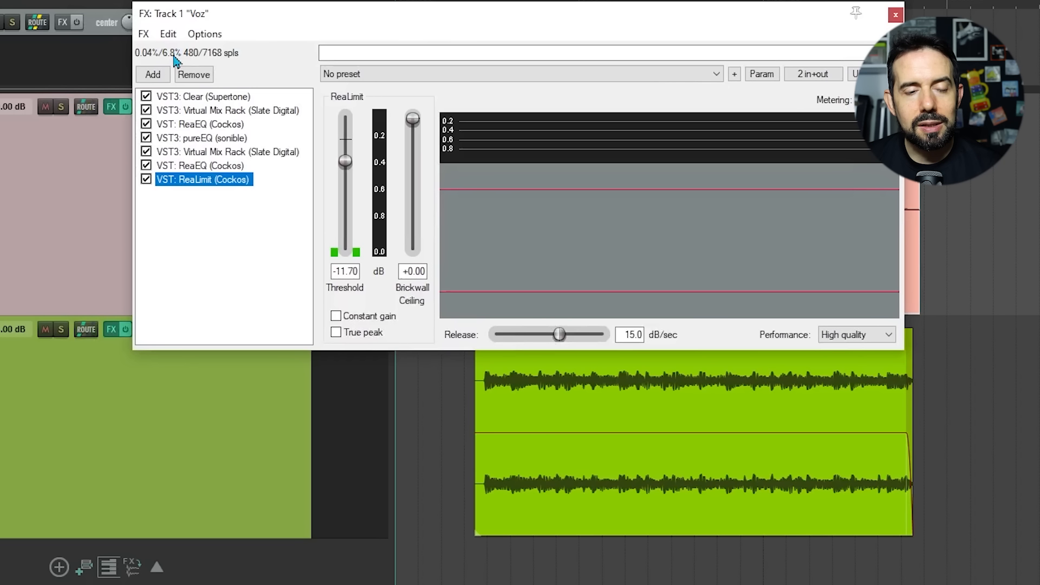
left_click(193, 101)
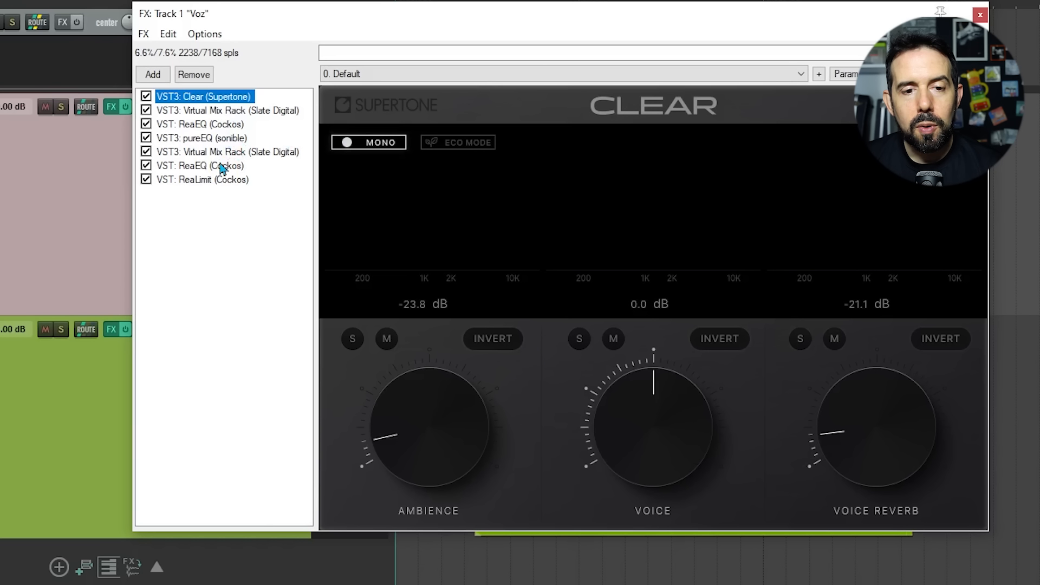
right_click(229, 99)
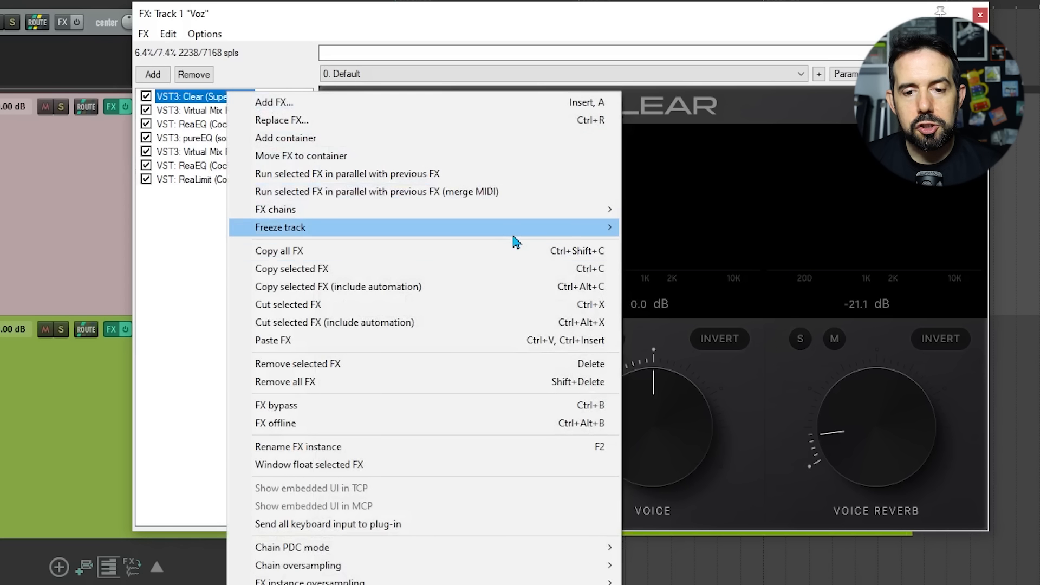
mouse_move(514, 238)
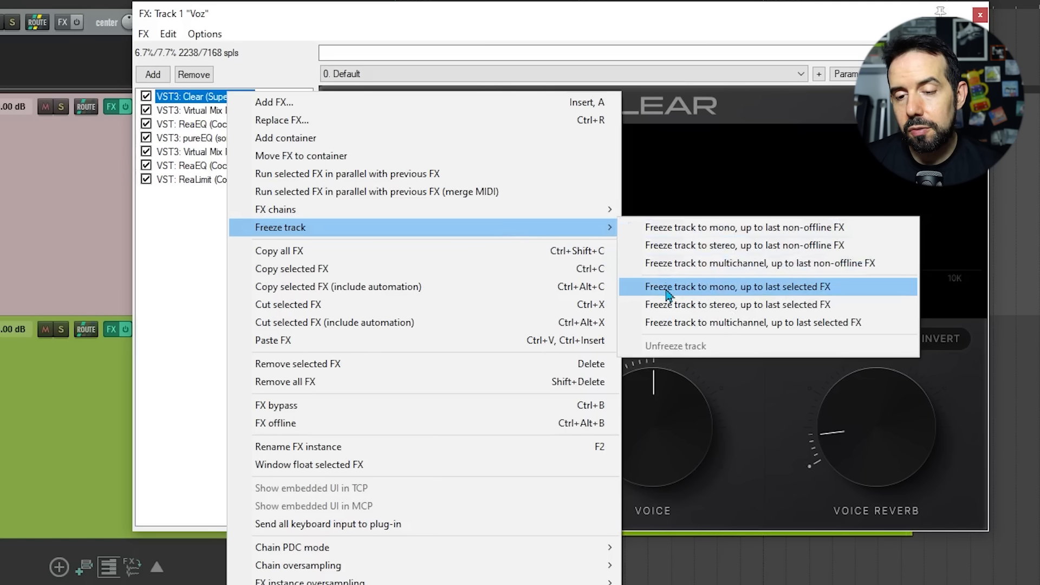
left_click(721, 293)
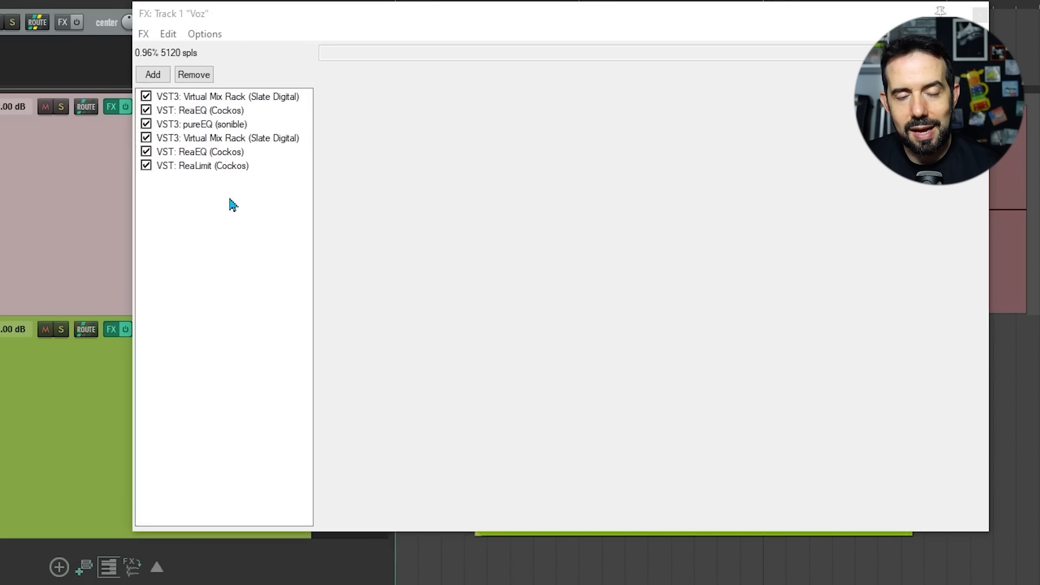
left_click(241, 100)
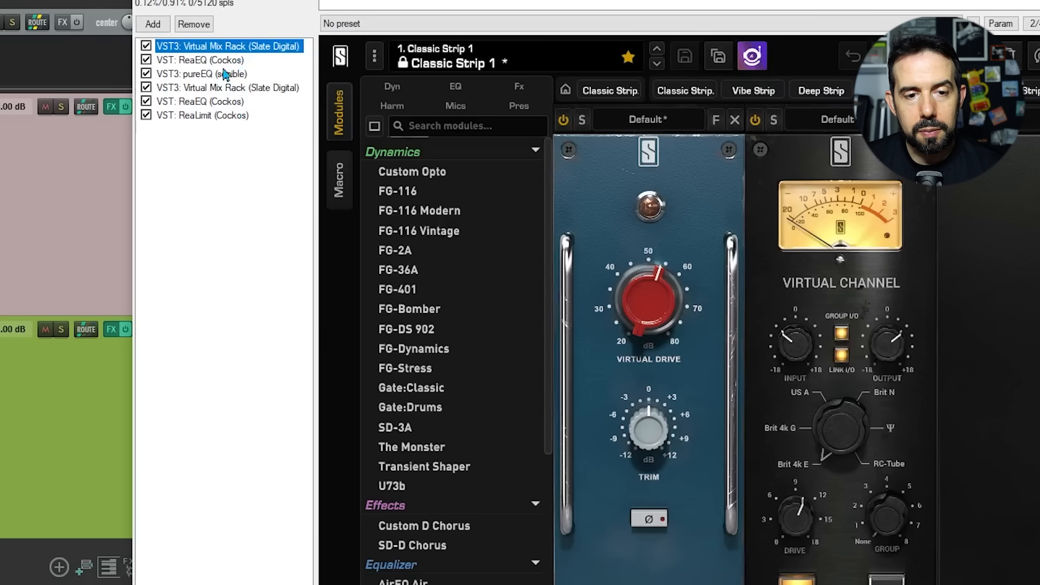
left_click(225, 75)
left_click(223, 91)
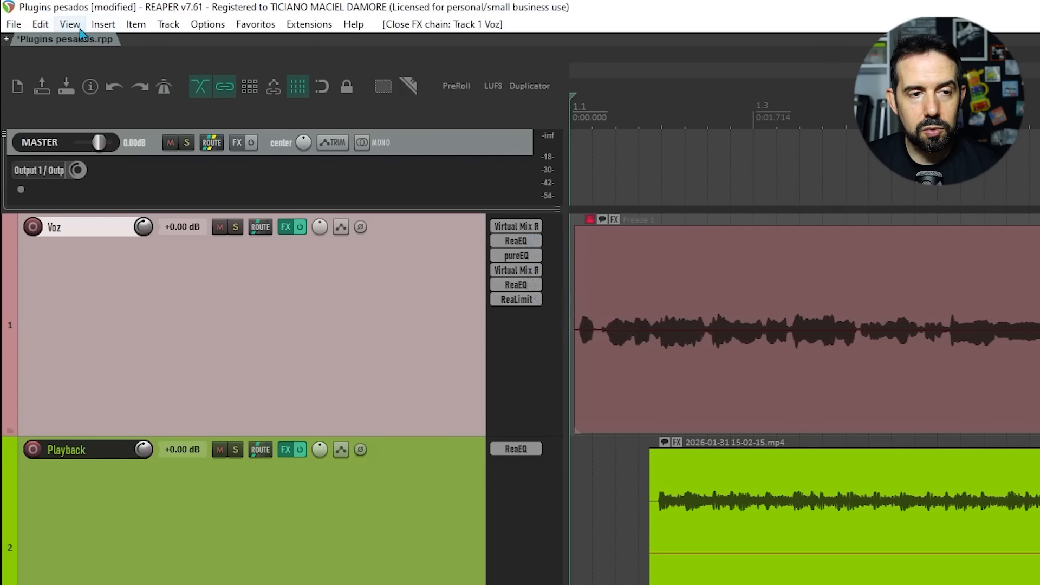
Step: Open the Performance Meter to check the Voz track's CPU and PDC, then close it
left_click(70, 24)
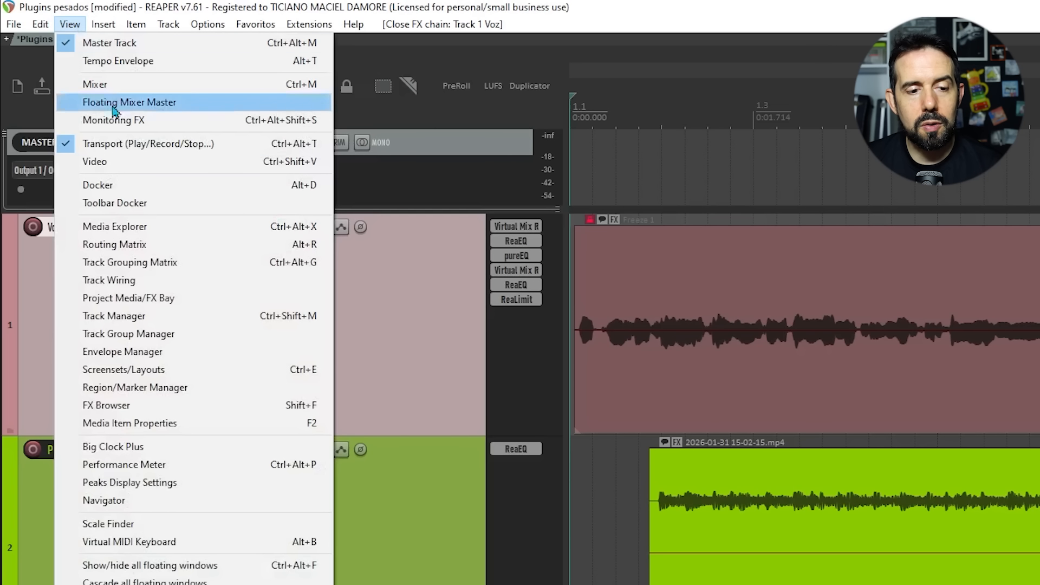
left_click(208, 467)
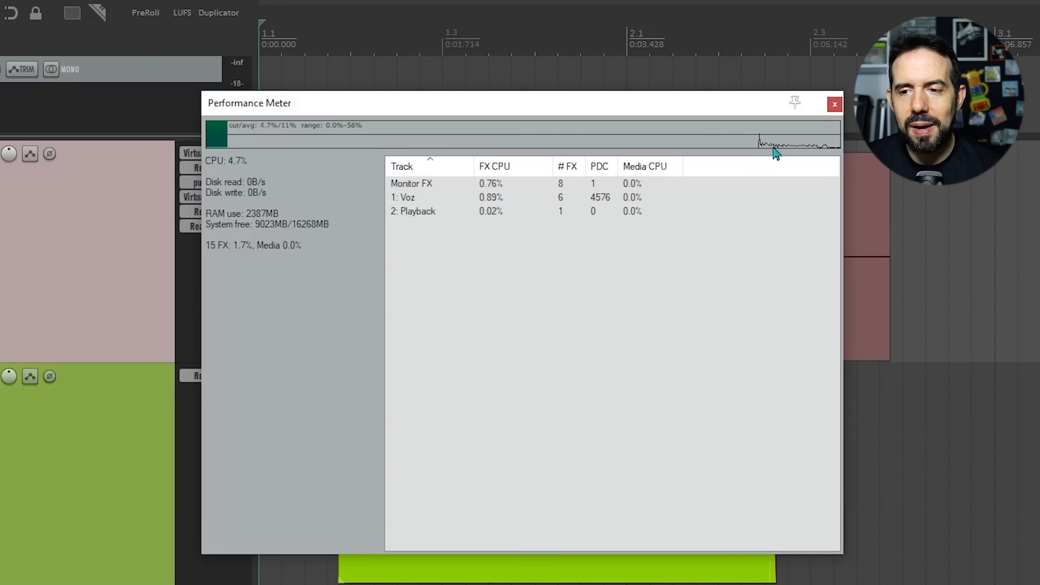
left_click(834, 108)
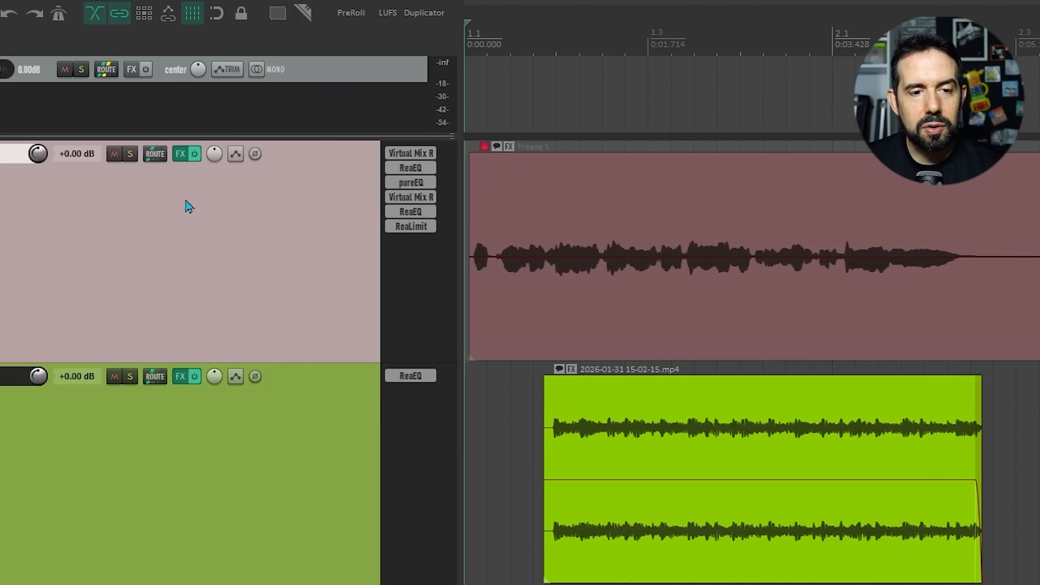
Step: Unfreeze the Voz track from its FX chain to restore the Clear plugin
mouse_move(185, 162)
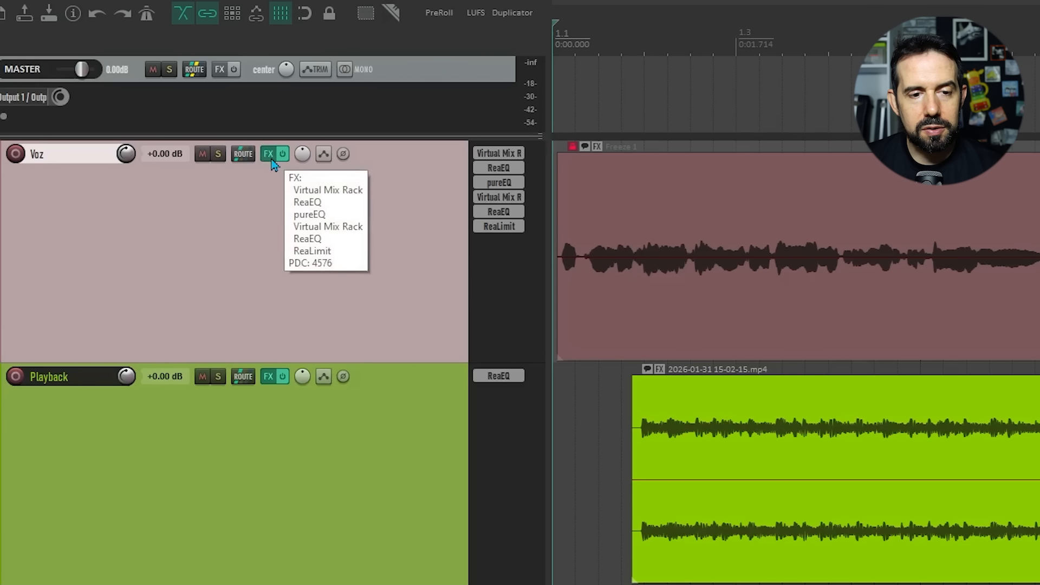
left_click(271, 158)
right_click(286, 249)
mouse_move(576, 302)
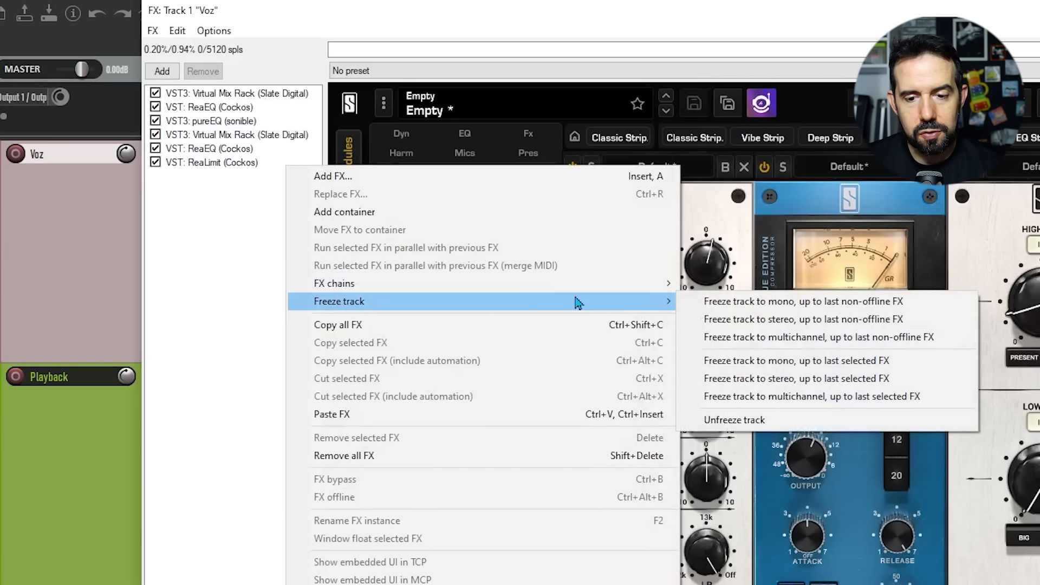
left_click(717, 423)
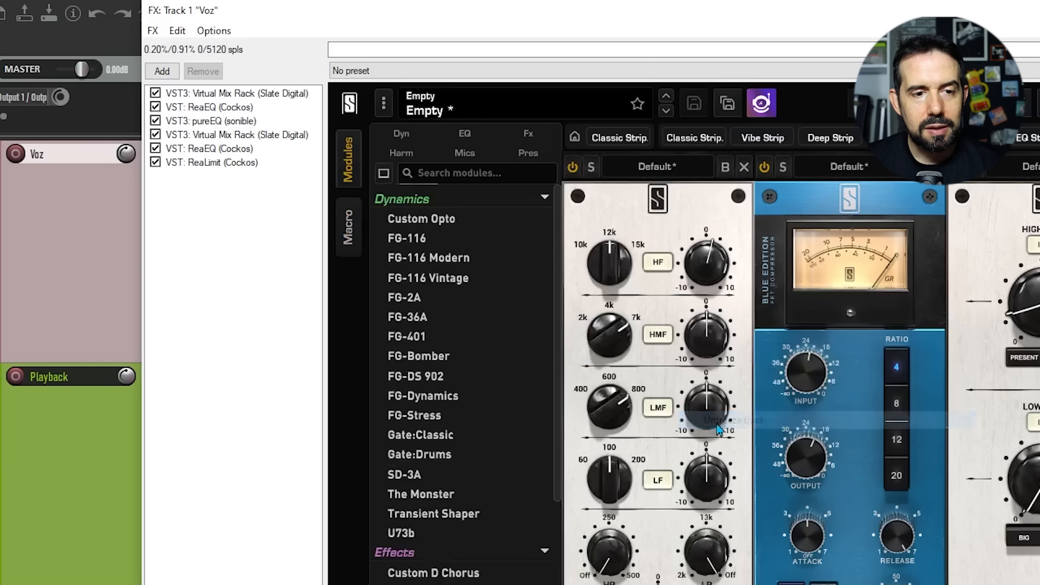
Step: Select the Clear plugin and switch on its Eco Mode
left_click(220, 93)
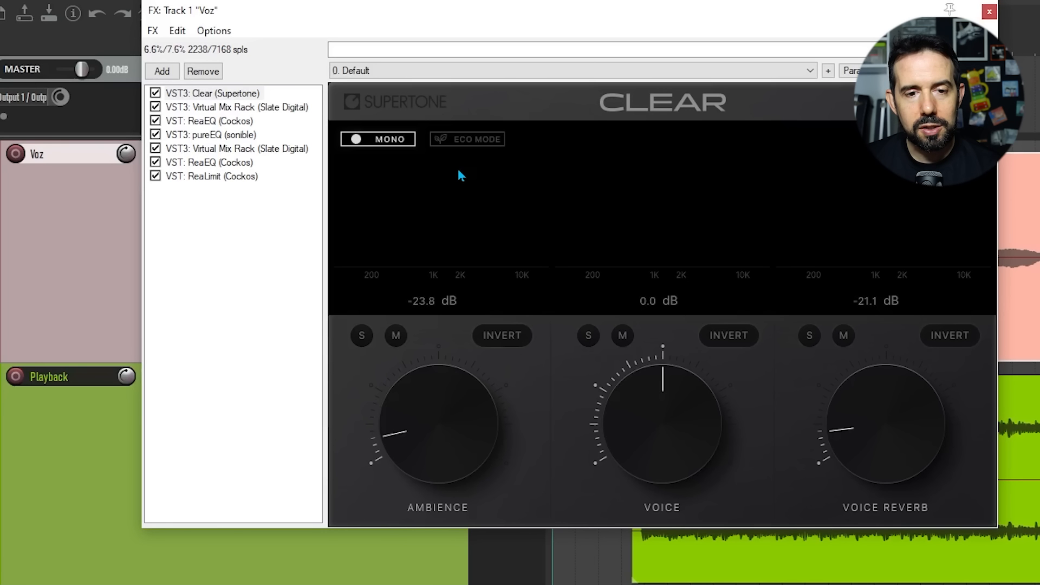
left_click(486, 142)
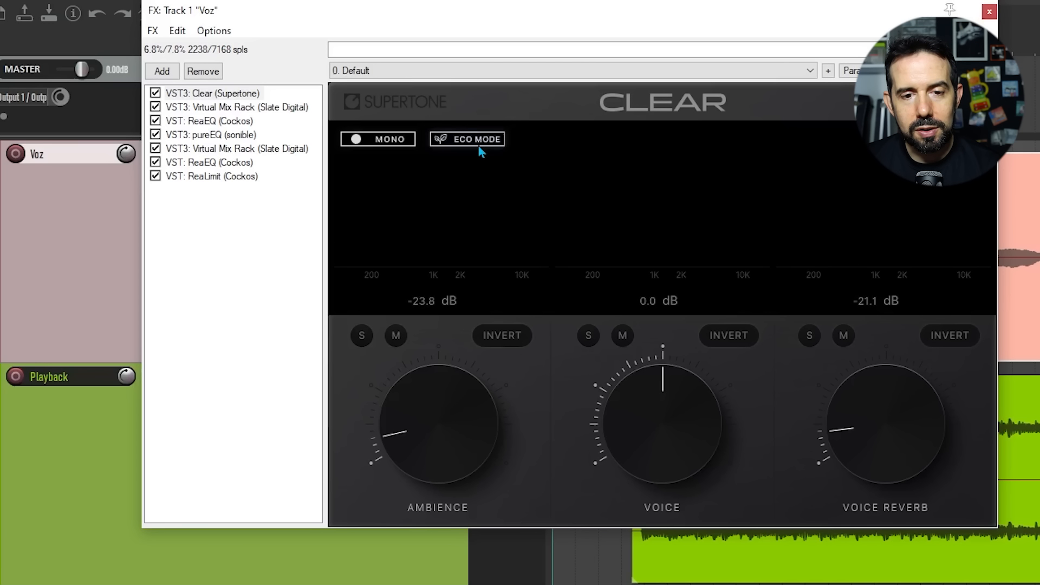
left_click(478, 143)
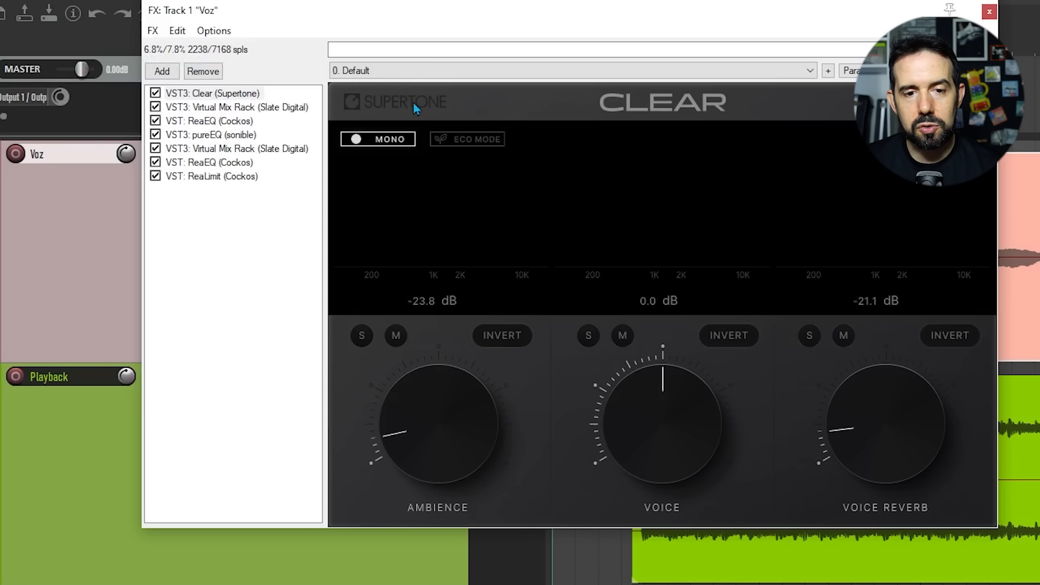
left_click(462, 141)
left_click(462, 141)
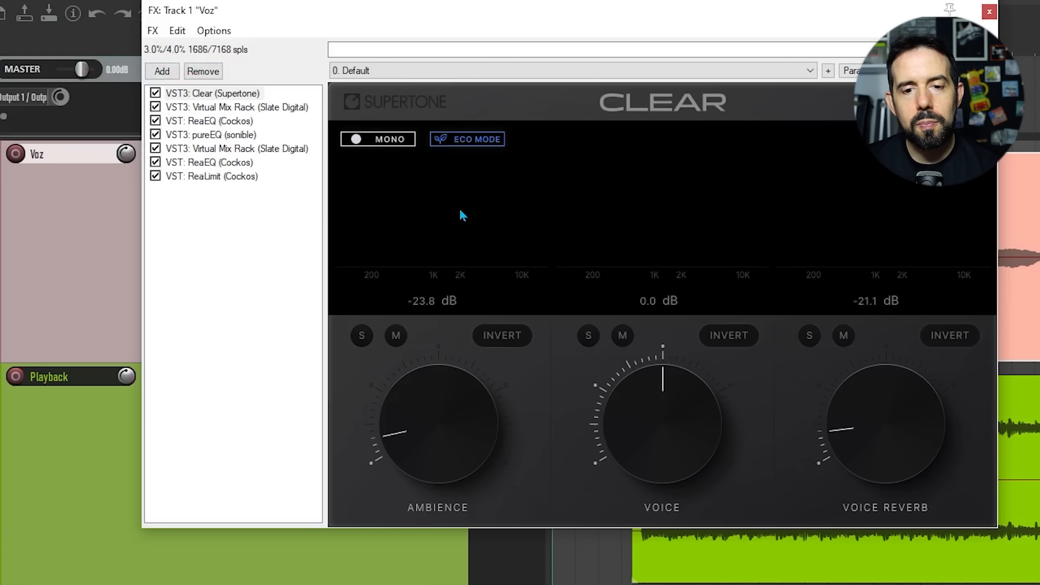
Step: Select the ReaLimit plugin in the Voz FX chain and set its Performance mode to Low latency
left_click(228, 178)
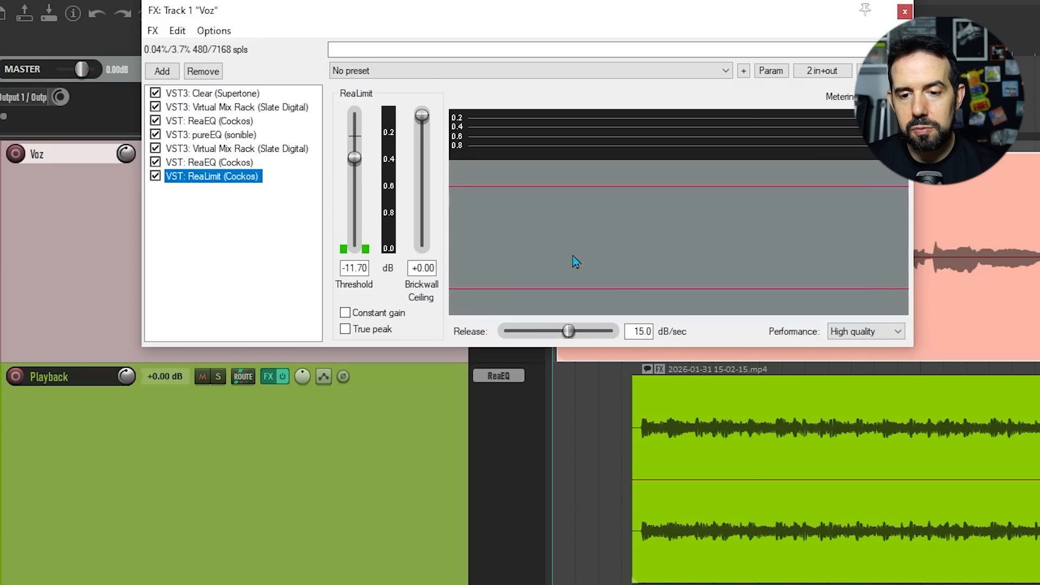
left_click(882, 332)
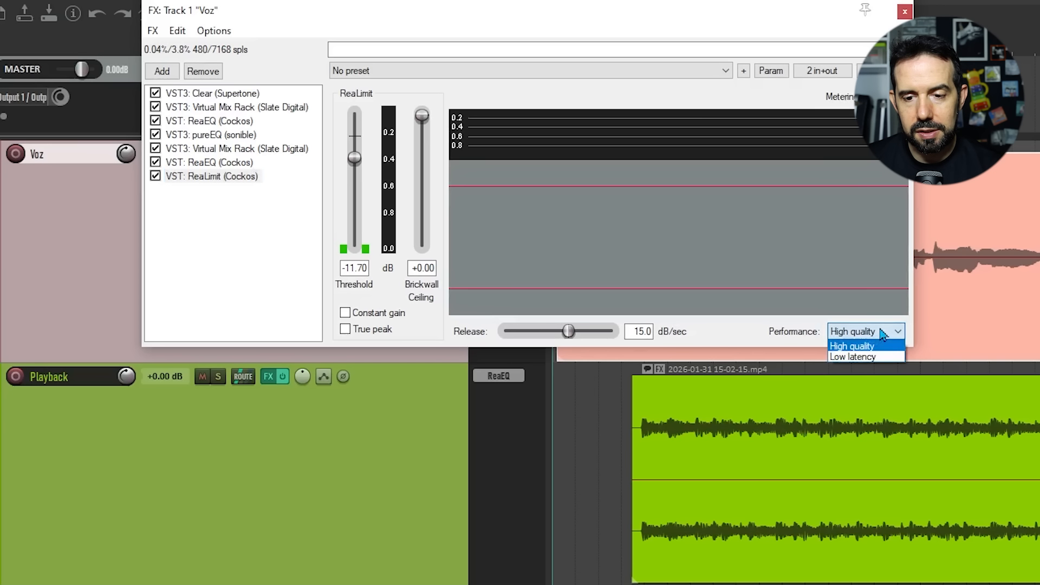
left_click(868, 357)
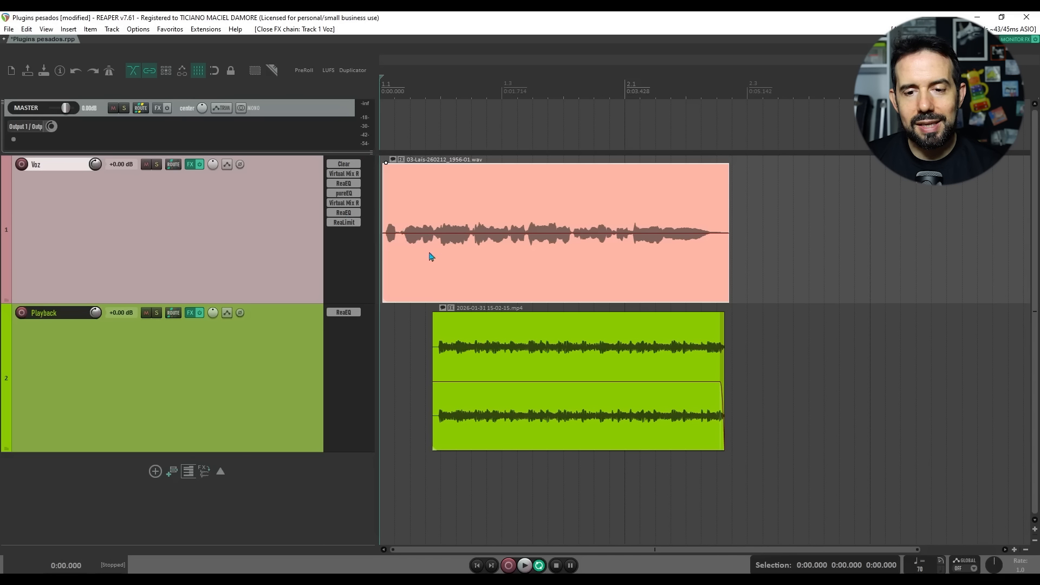
Step: Apply the Voz track FX to its item as a new take with mono output, then bypass the track's FX
right_click(528, 203)
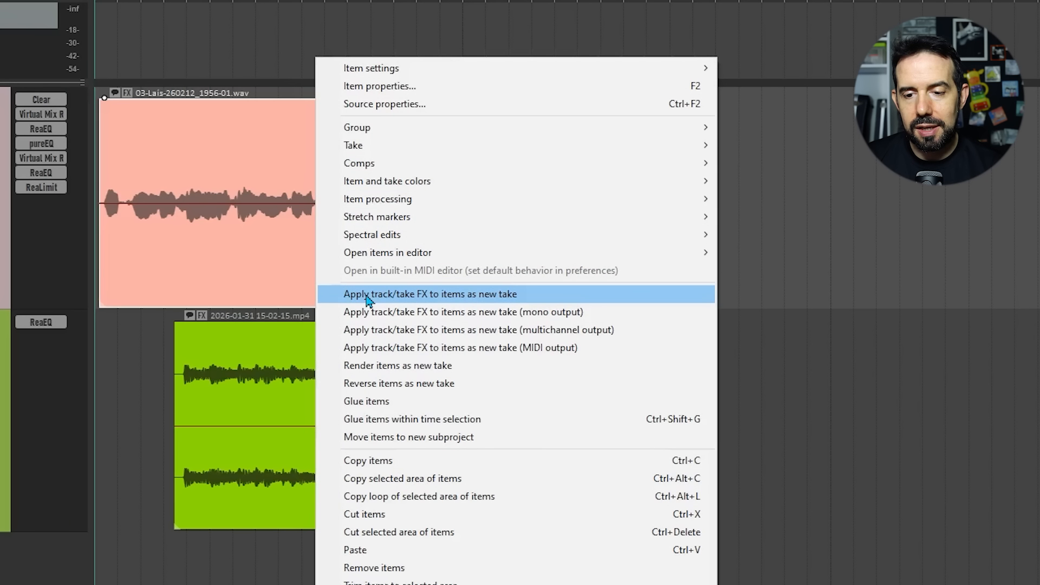
left_click(495, 312)
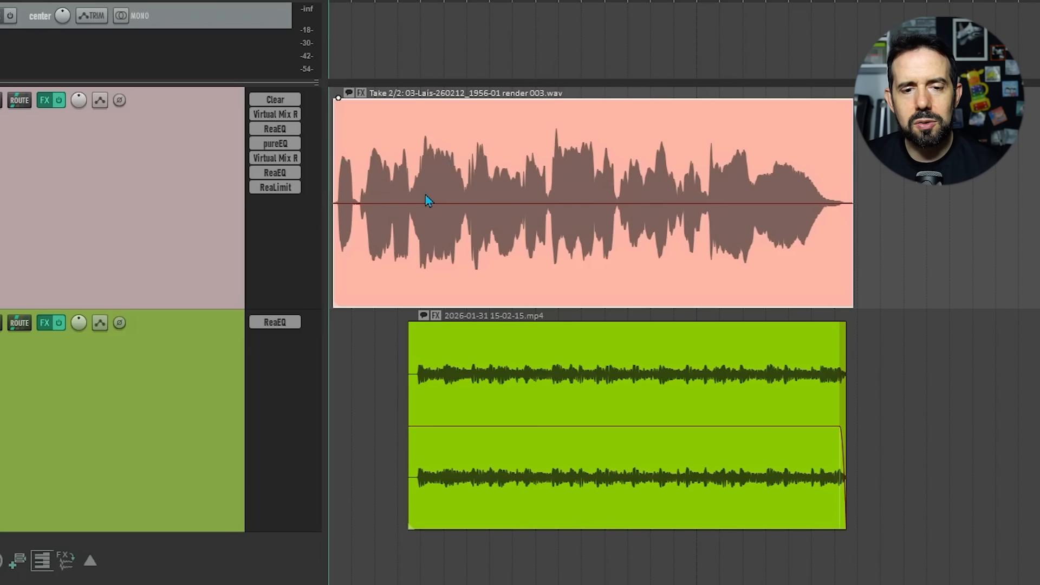
left_click(60, 102)
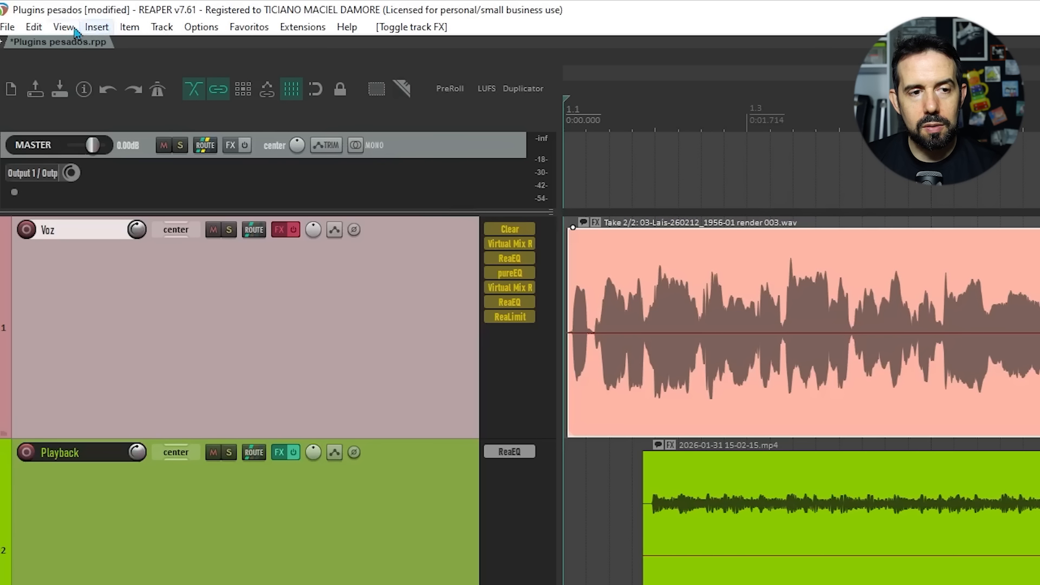
Step: Open the Performance Meter to check the Voz track's FX CPU, then re-enable the Voz track FX
left_click(63, 27)
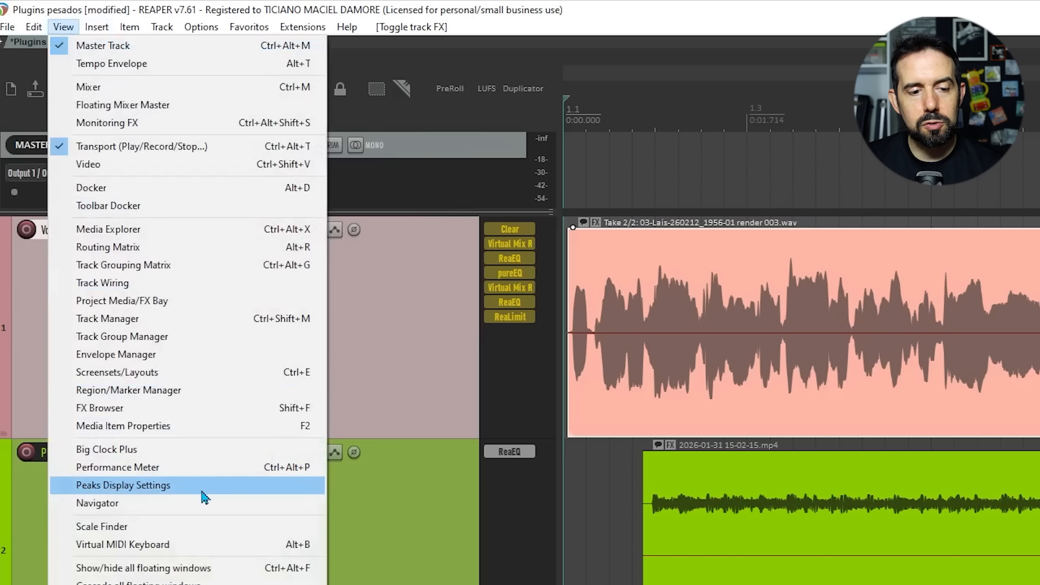
left_click(265, 466)
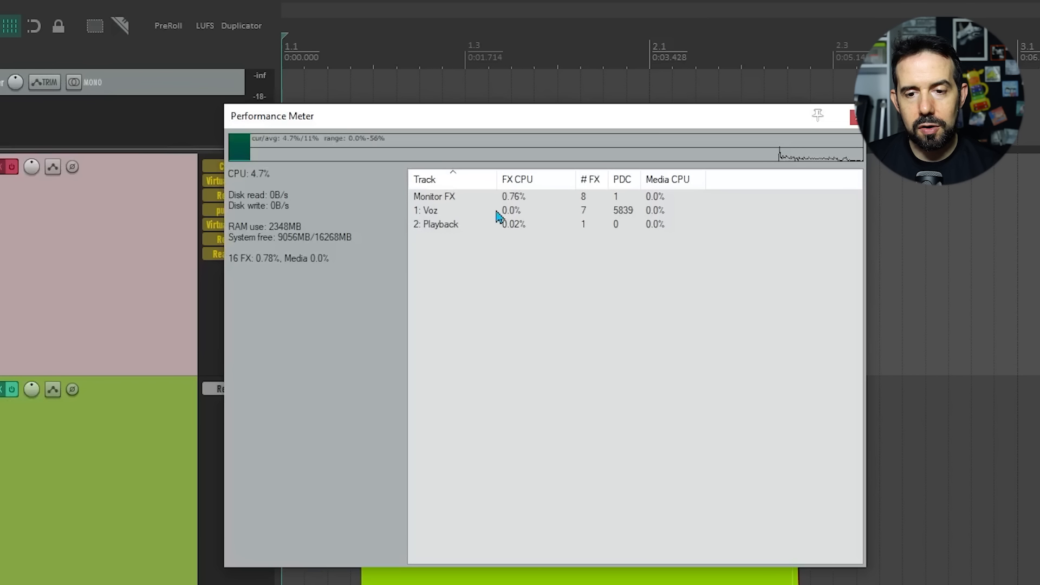
left_click(12, 167)
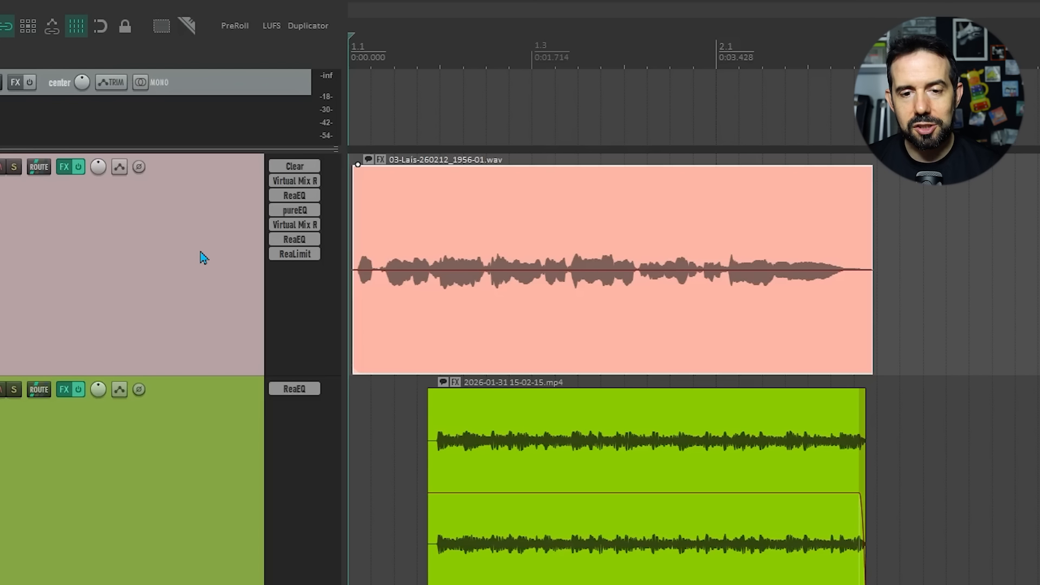
Step: Render the Voz track to a stem track, muting the original track
right_click(202, 254)
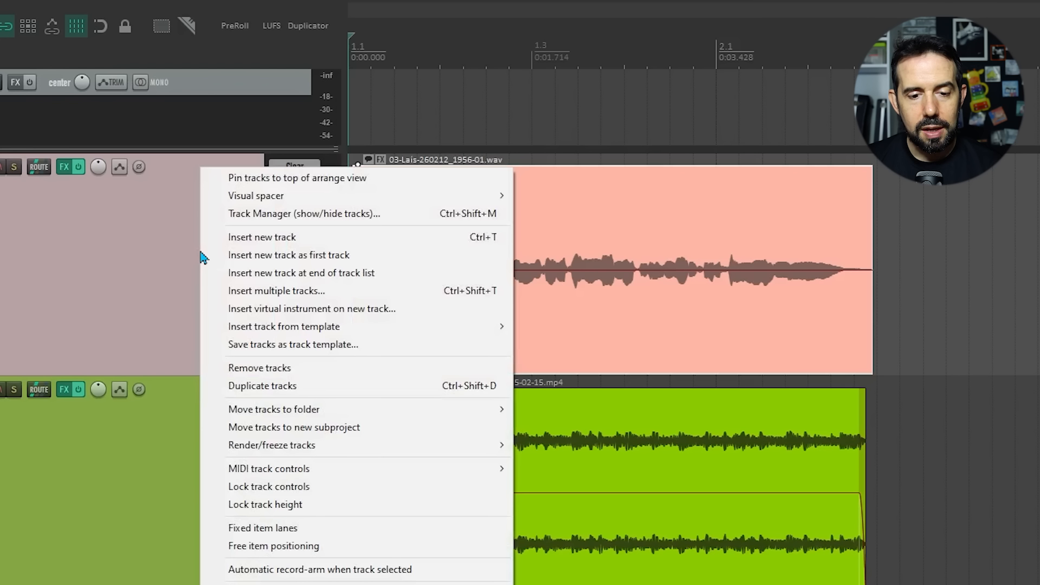
mouse_move(417, 455)
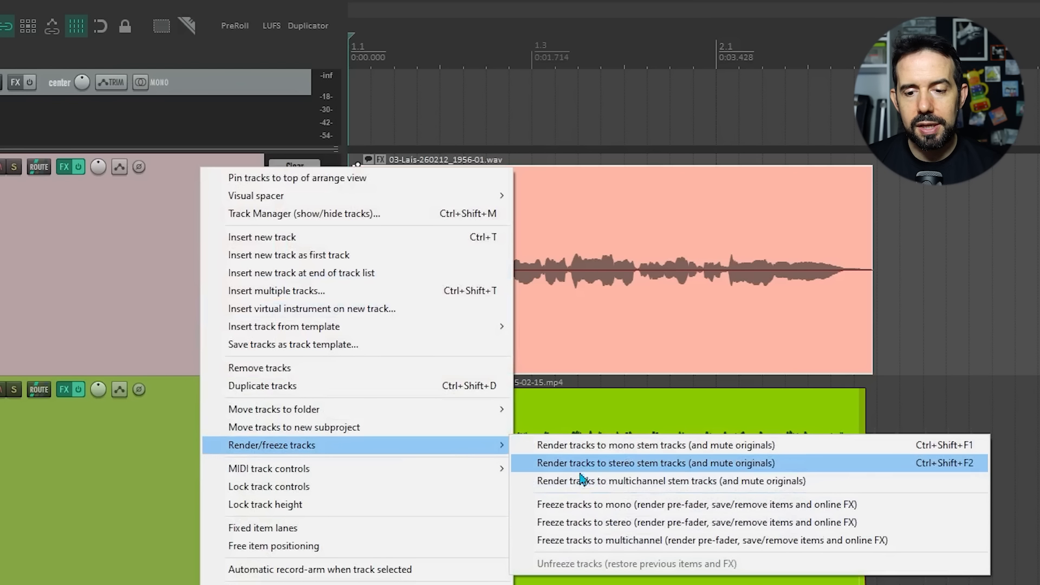
left_click(602, 452)
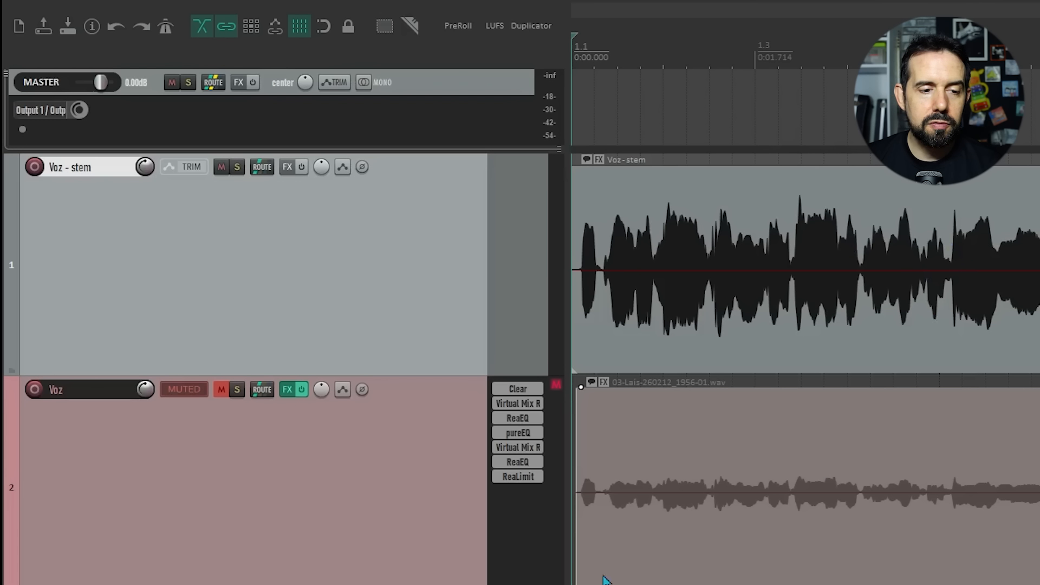
Step: Unmute and re-mute the original Voz track, bypassing its FX chain in between
left_click(220, 390)
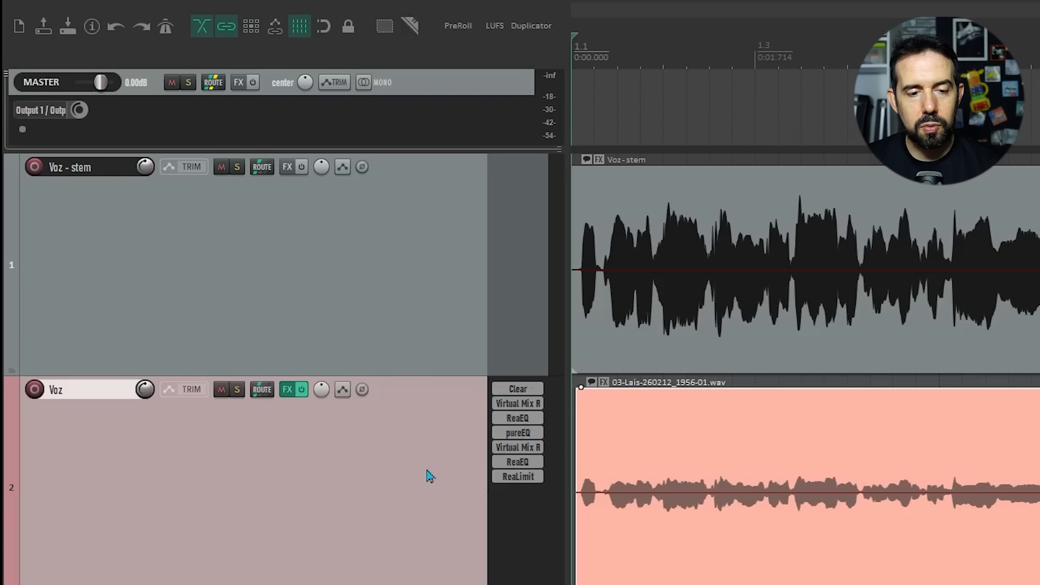
left_click(301, 390)
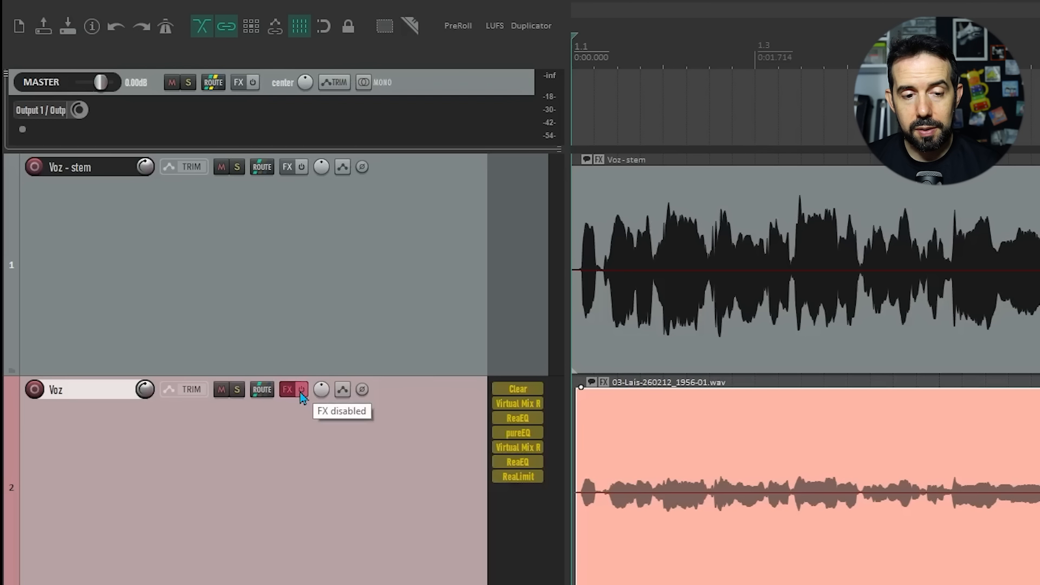
left_click(223, 393)
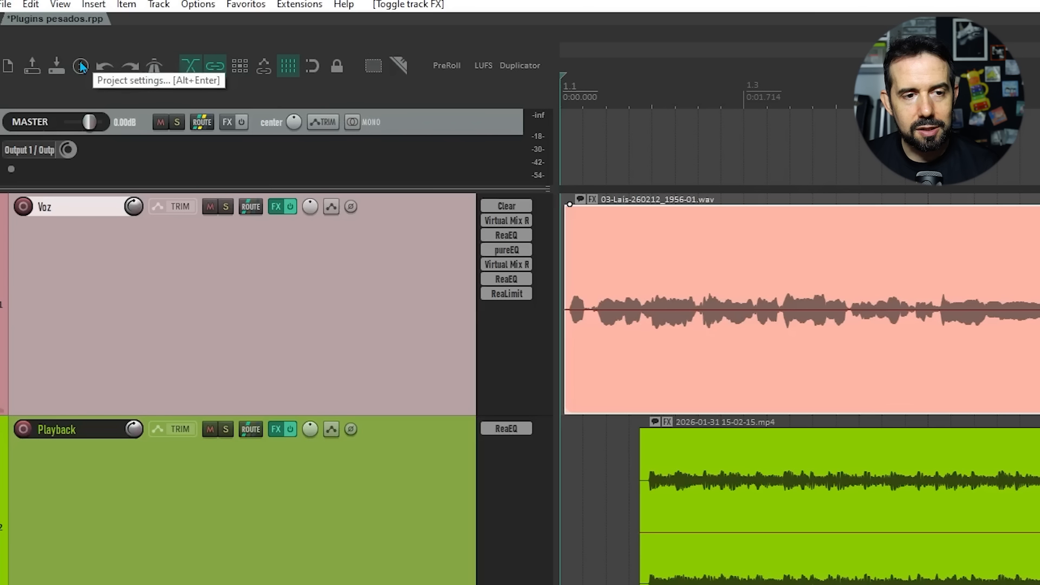
Step: Open the Project Settings' Advanced tab and examine the auto-bypass FX tail threshold field
left_click(80, 64)
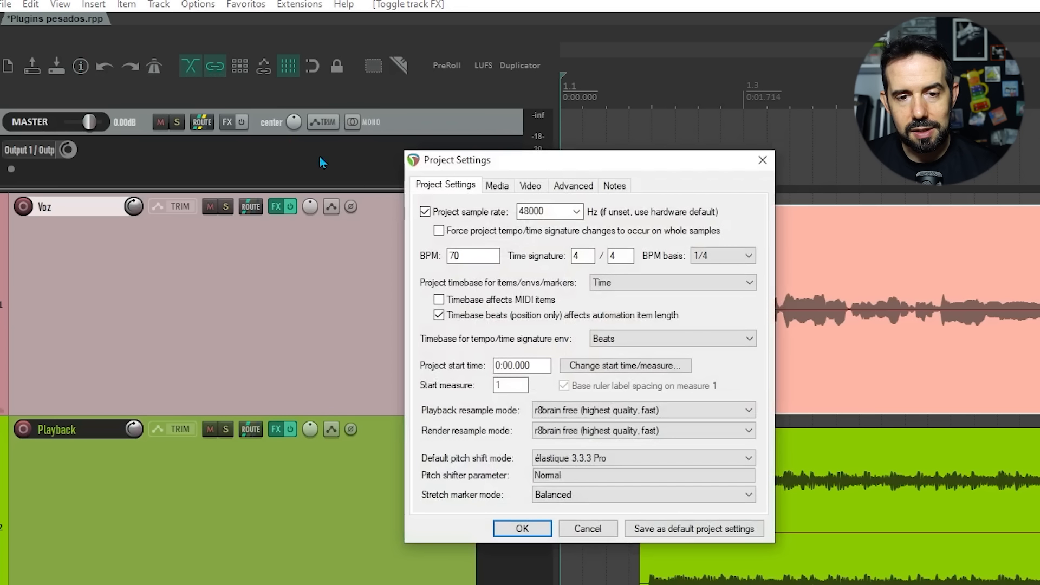
left_click(568, 187)
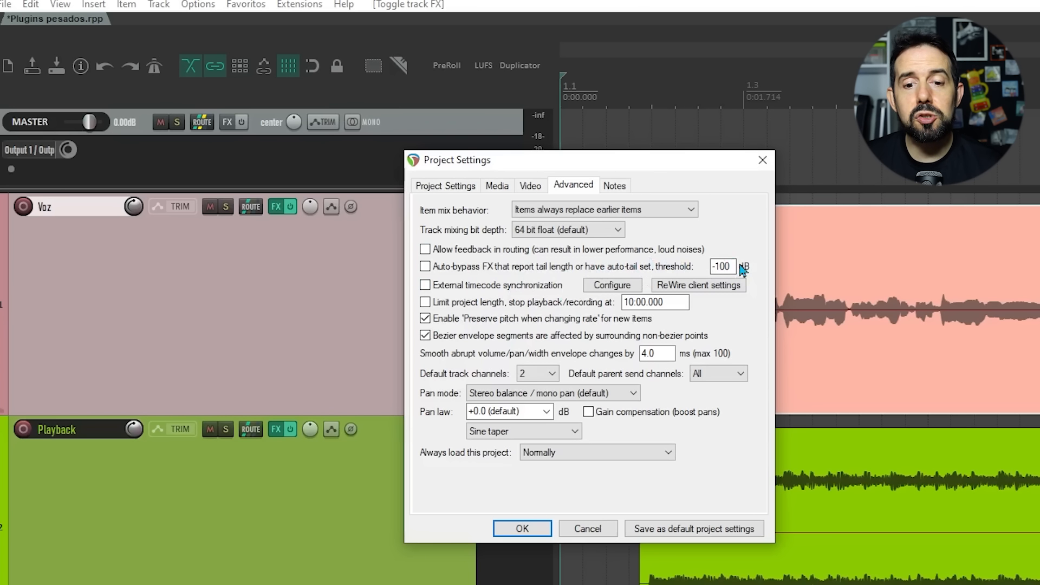
left_click(716, 268)
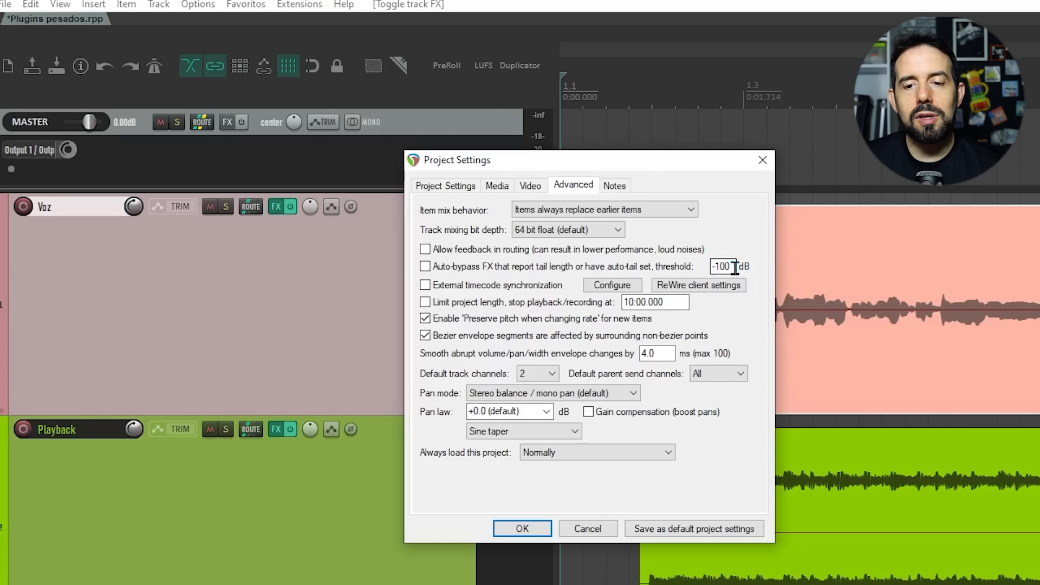